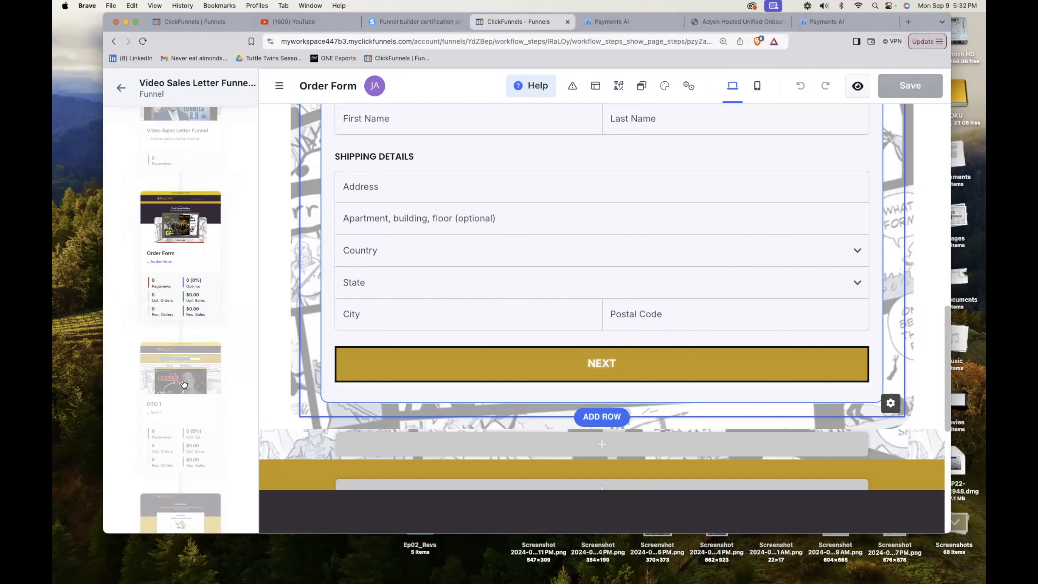
Examine the order bump settings of the order form's Checkout element, then close them.
scroll(600, 313, up, 5)
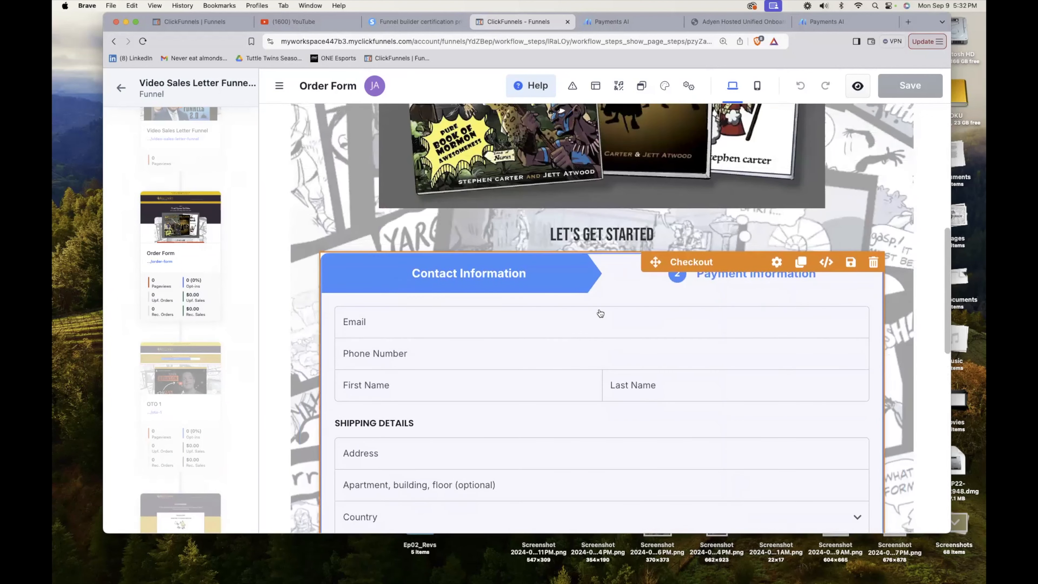
scroll(600, 314, up, 2)
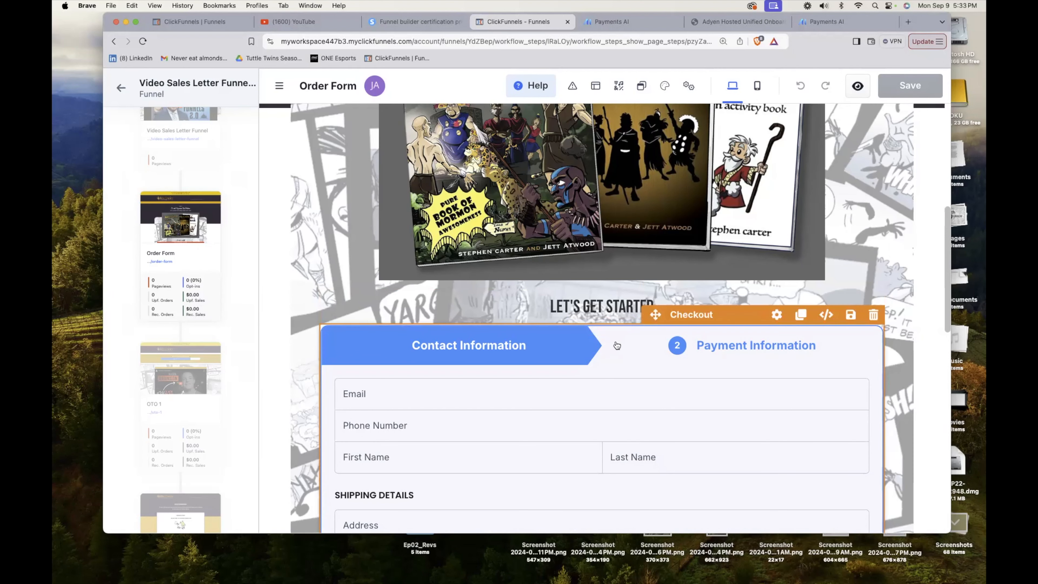
click(778, 317)
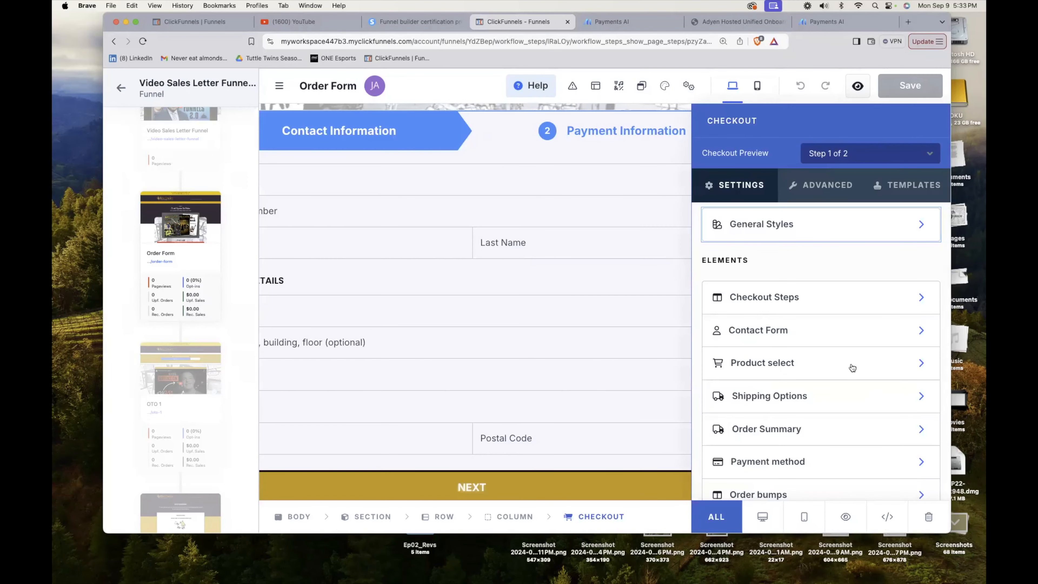
scroll(844, 374, down, 2)
scroll(845, 375, down, 1)
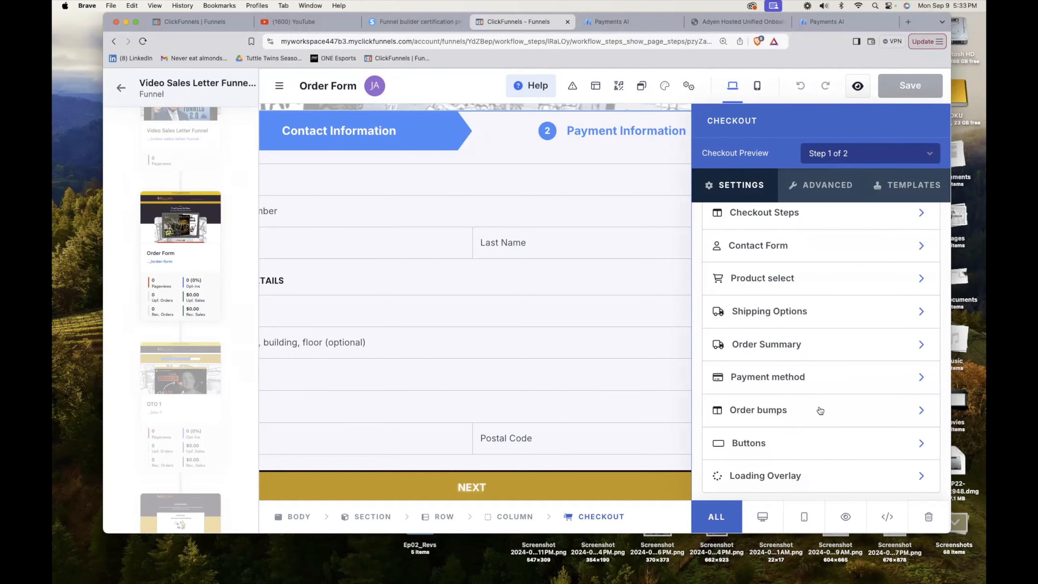
click(924, 412)
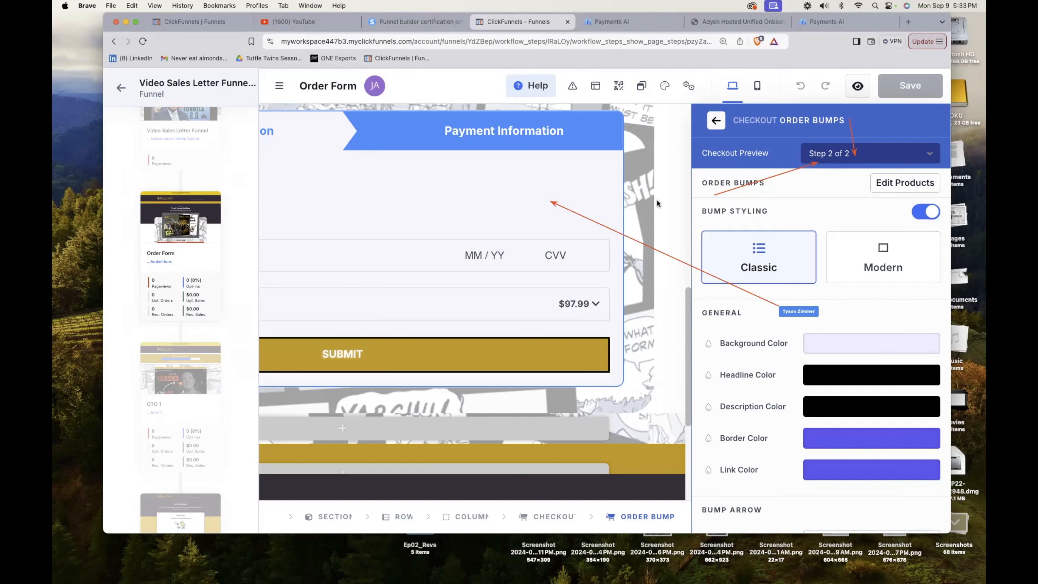
click(558, 208)
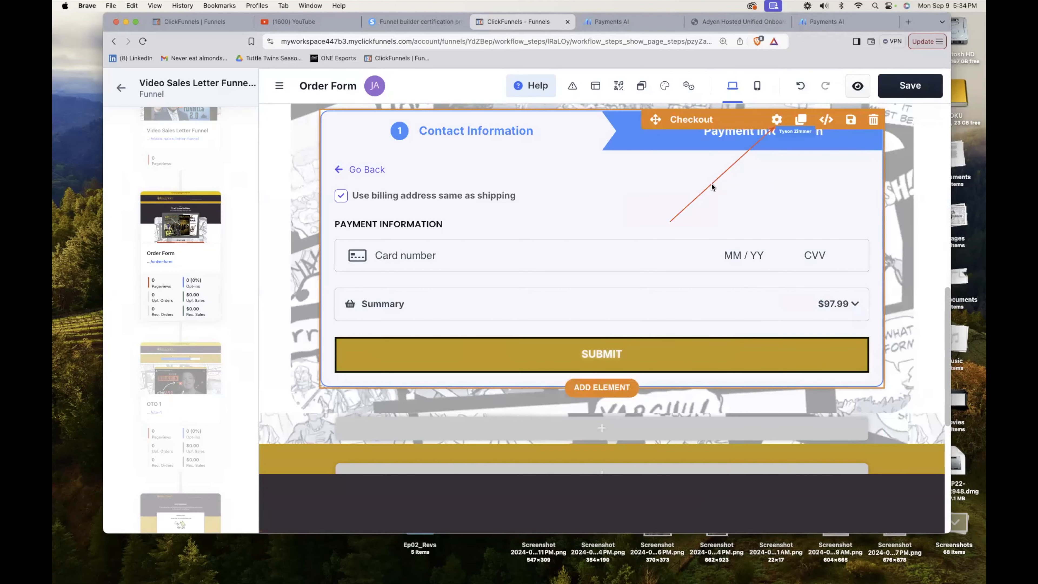
Attach the $15.00 product "Please, Please Call me to the Bishopric" to the order form through the Checkout element's product selection.
click(777, 120)
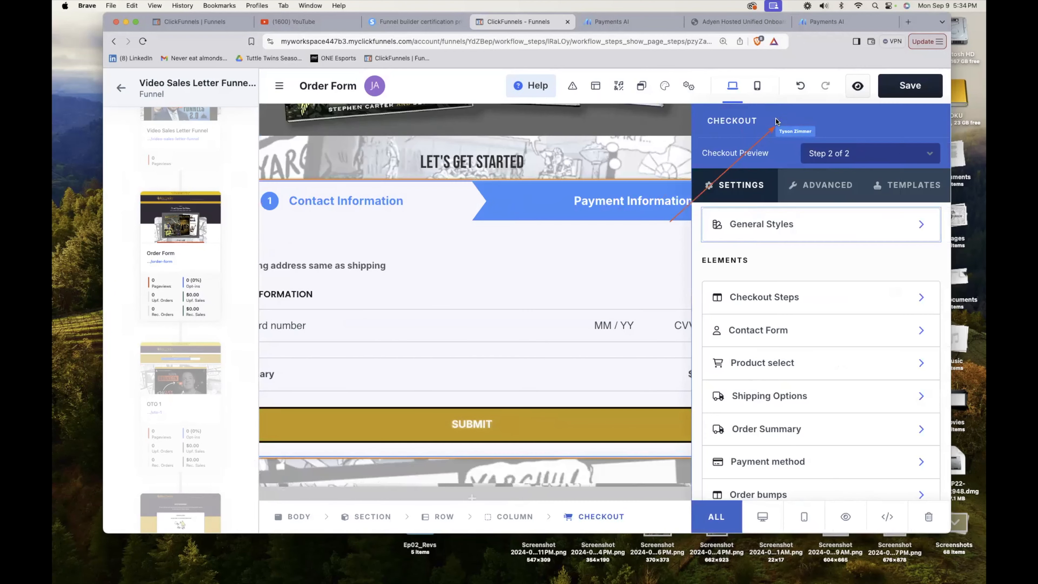
scroll(808, 359, down, 3)
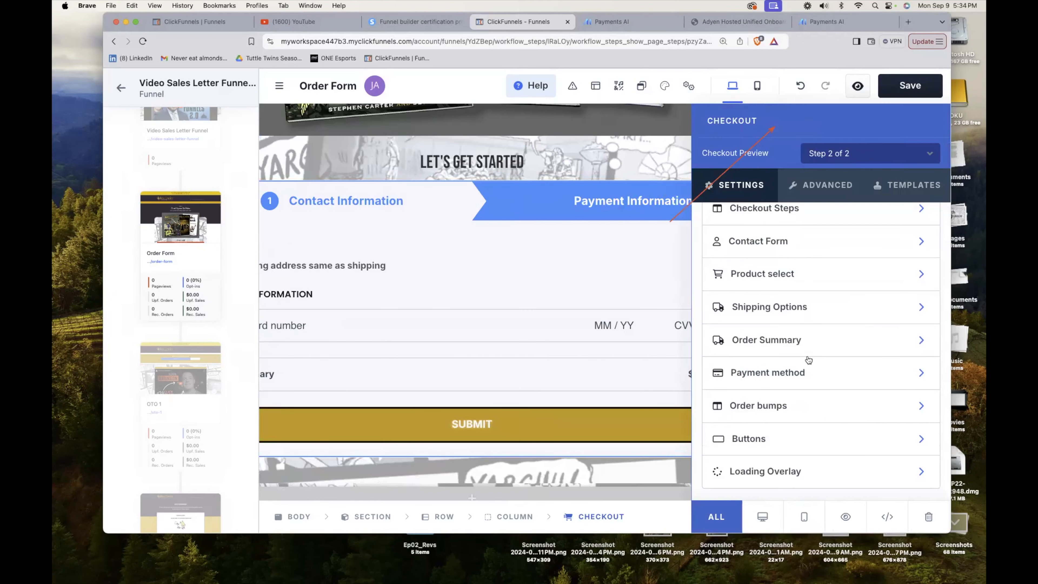
scroll(808, 359, up, 3)
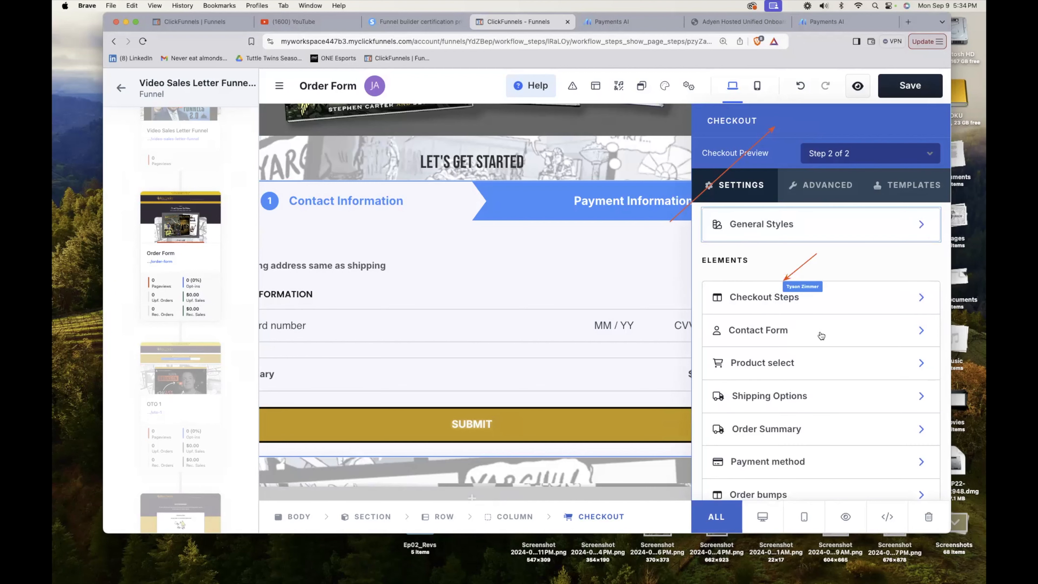
click(921, 363)
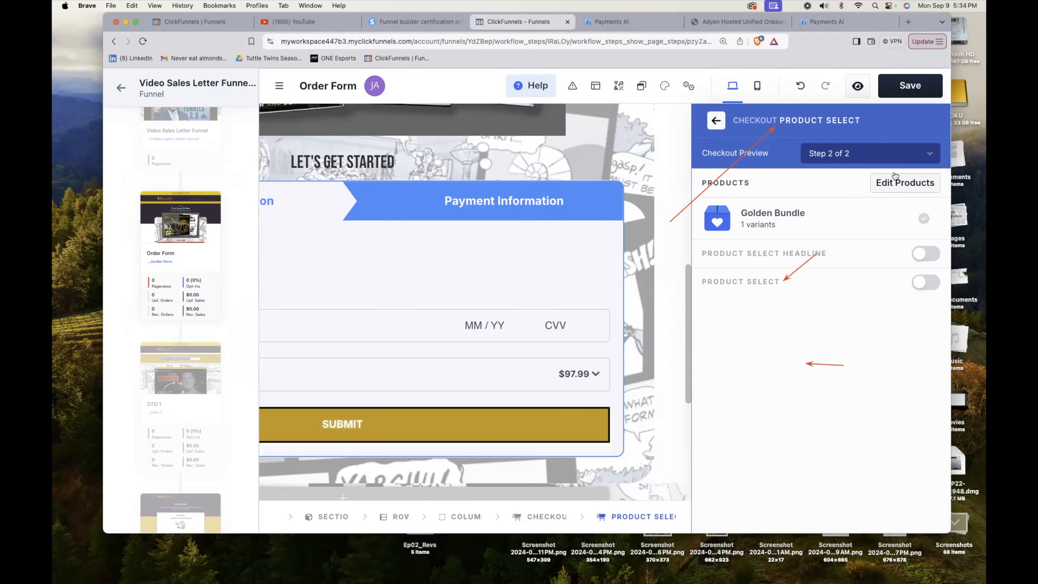
click(898, 184)
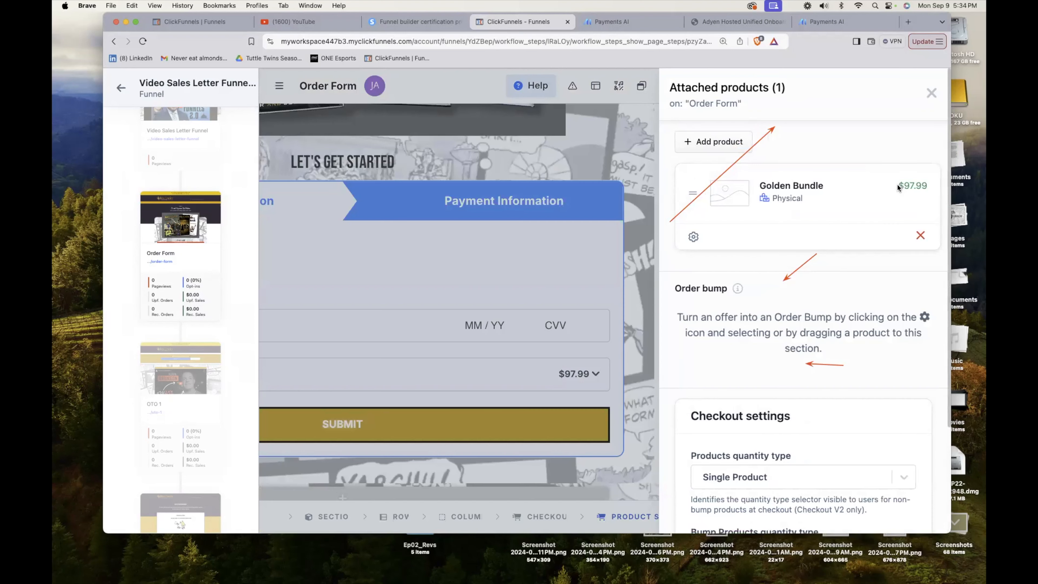
click(718, 143)
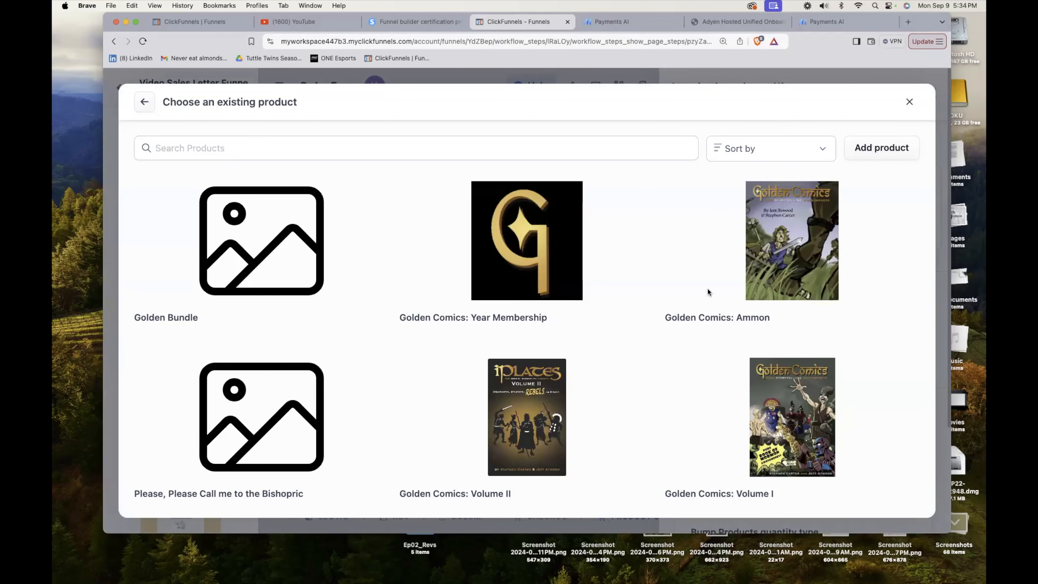
scroll(707, 289, down, 5)
click(262, 291)
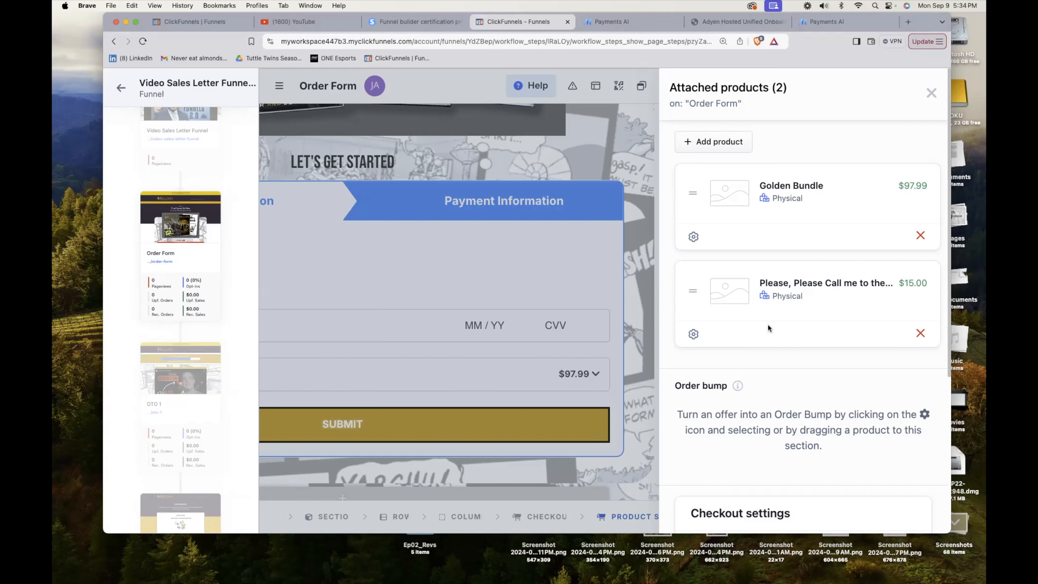
Move the "Please, Please Call me to the Bishopric" product into the Order bump section and close the product and checkout settings.
scroll(781, 328, down, 2)
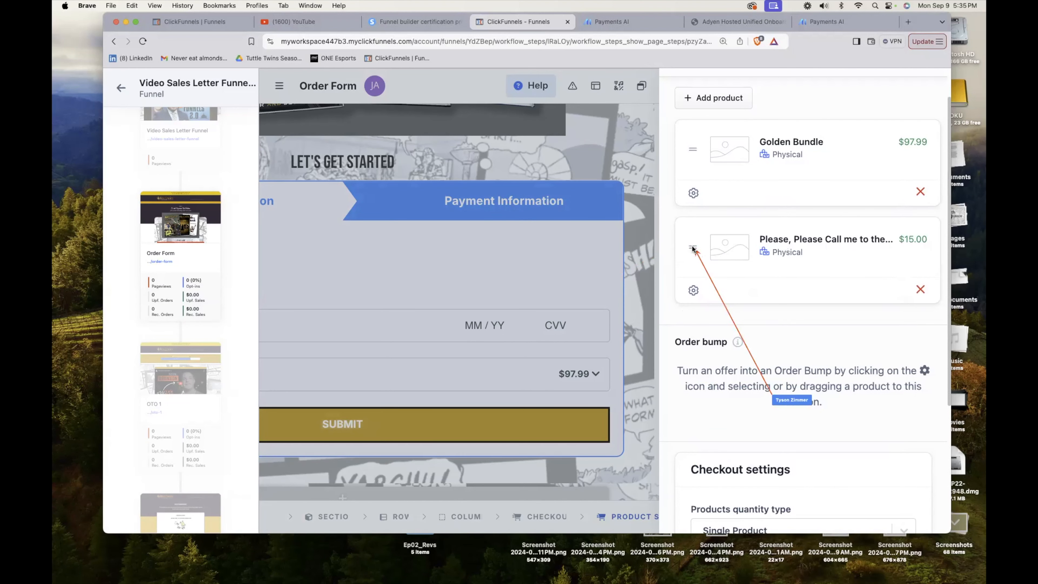
drag(693, 249, 692, 431)
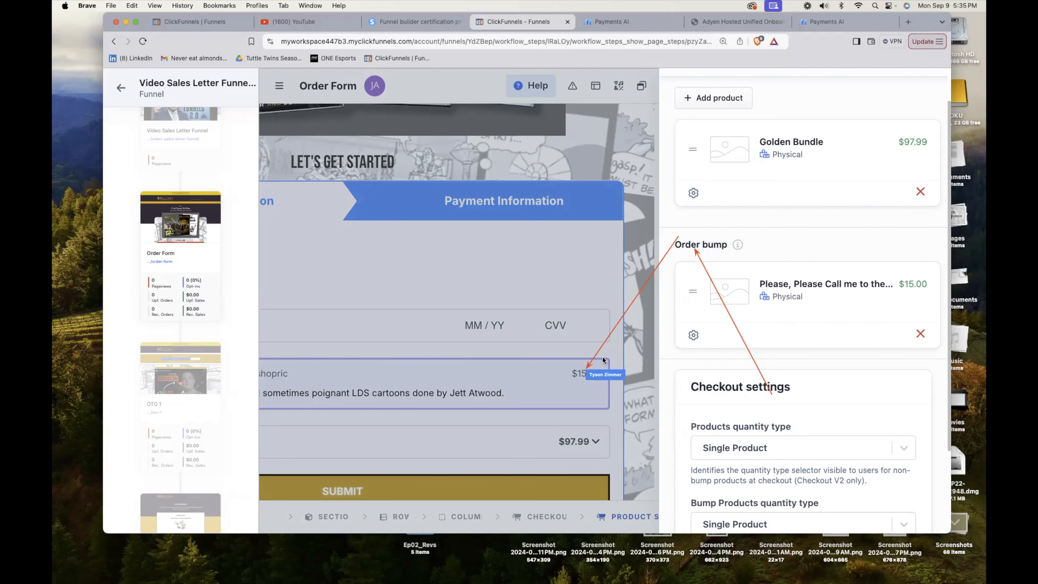
click(579, 353)
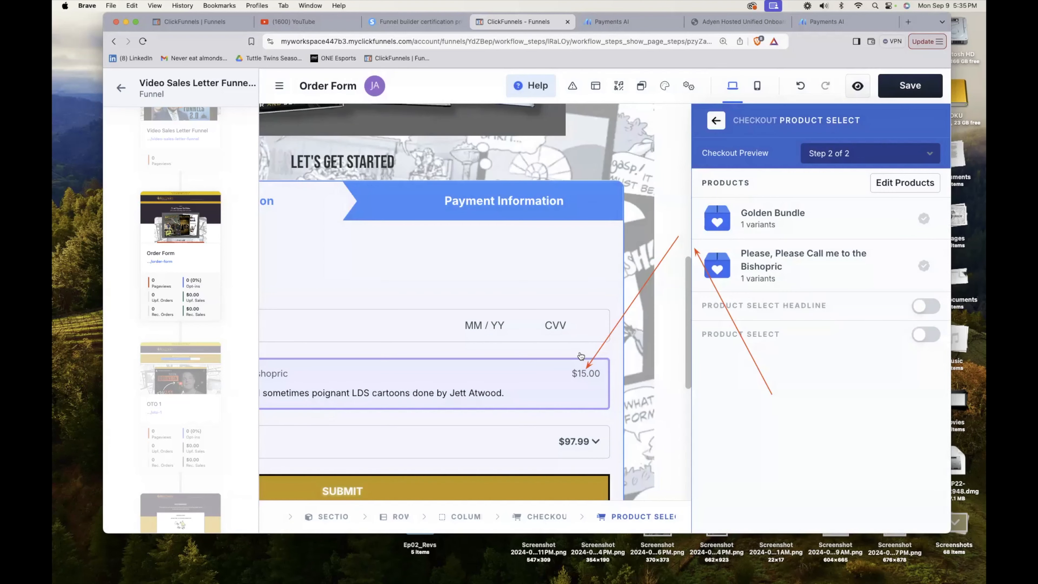
scroll(581, 356, down, 3)
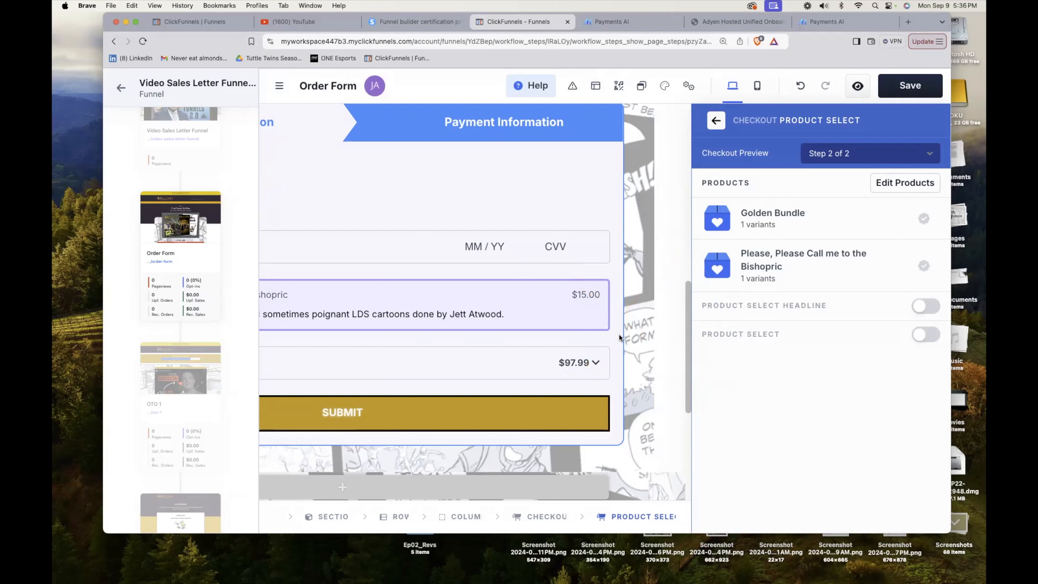
click(592, 202)
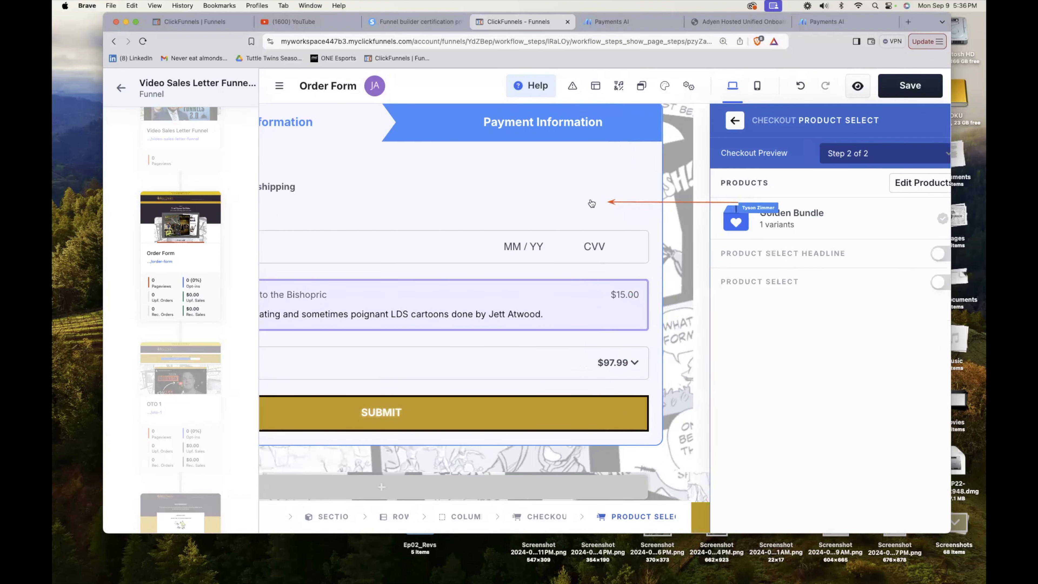
Review the order bump in the checkout's payment step, then save the order form and open its page preview.
scroll(595, 208, down, 1)
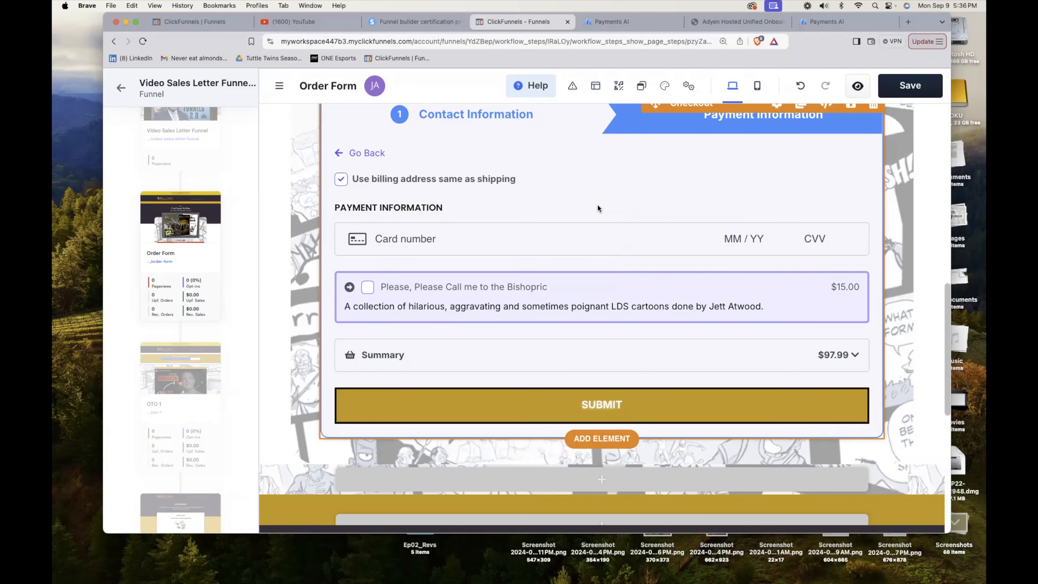
scroll(598, 206, up, 3)
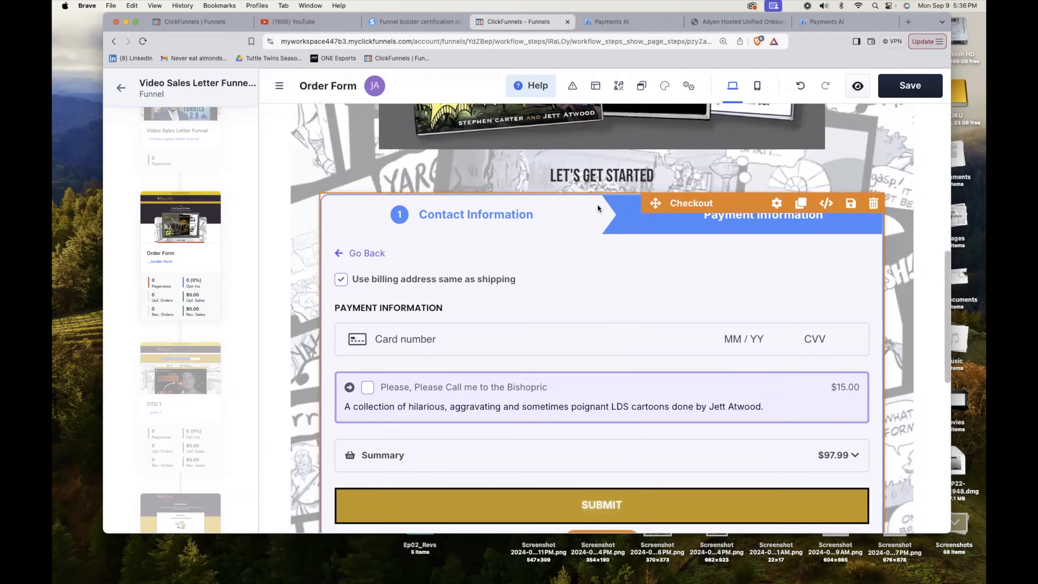
scroll(597, 207, down, 1)
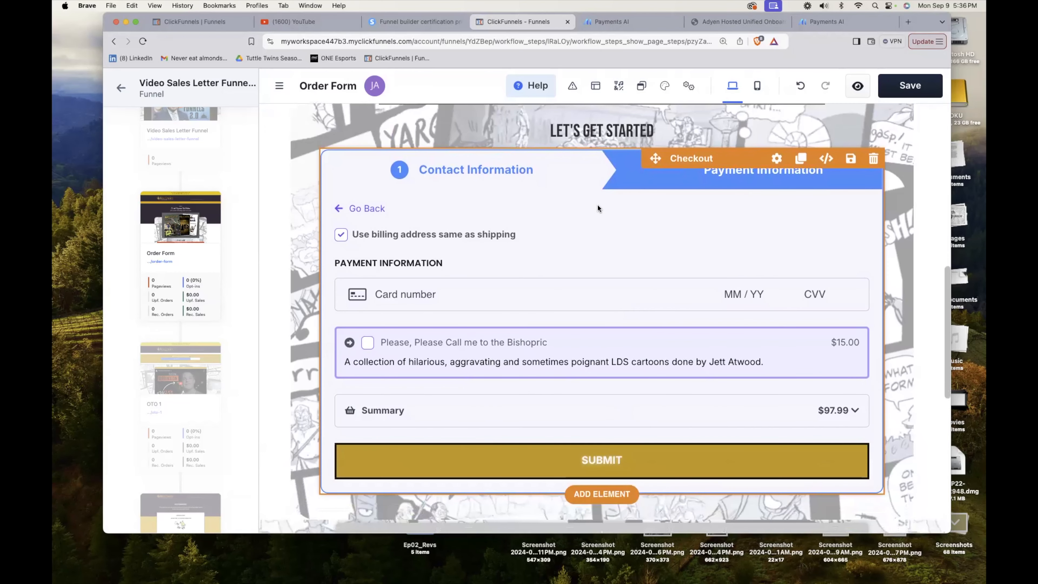
scroll(598, 208, down, 2)
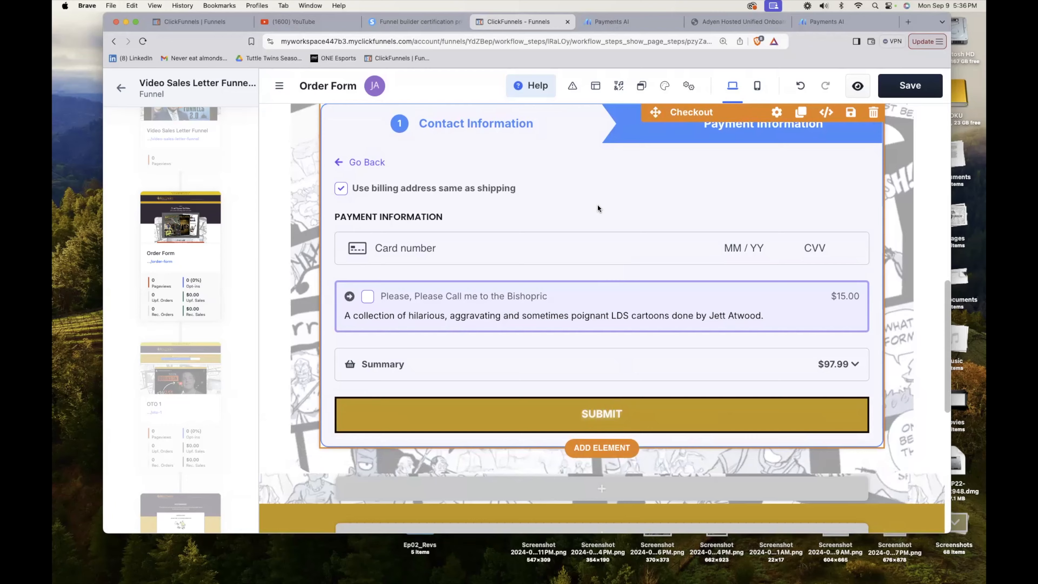
scroll(597, 207, up, 4)
scroll(597, 207, down, 1)
scroll(598, 208, down, 2)
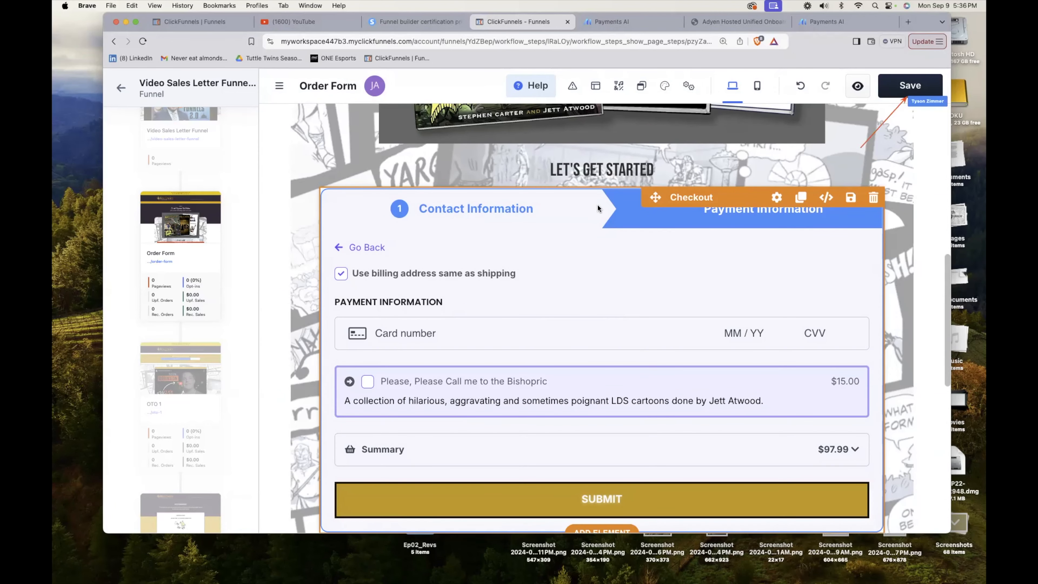
click(903, 84)
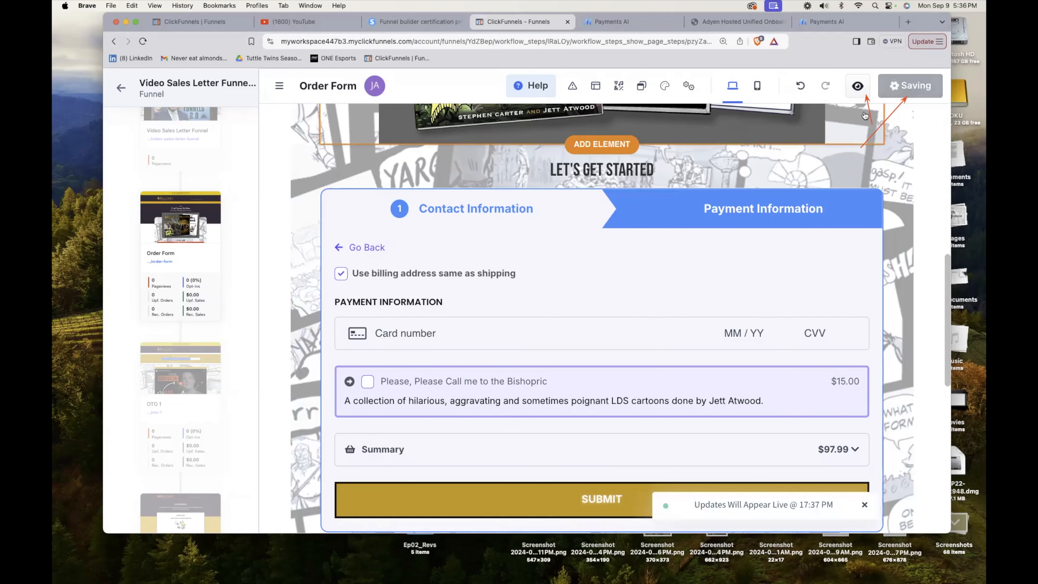
click(858, 87)
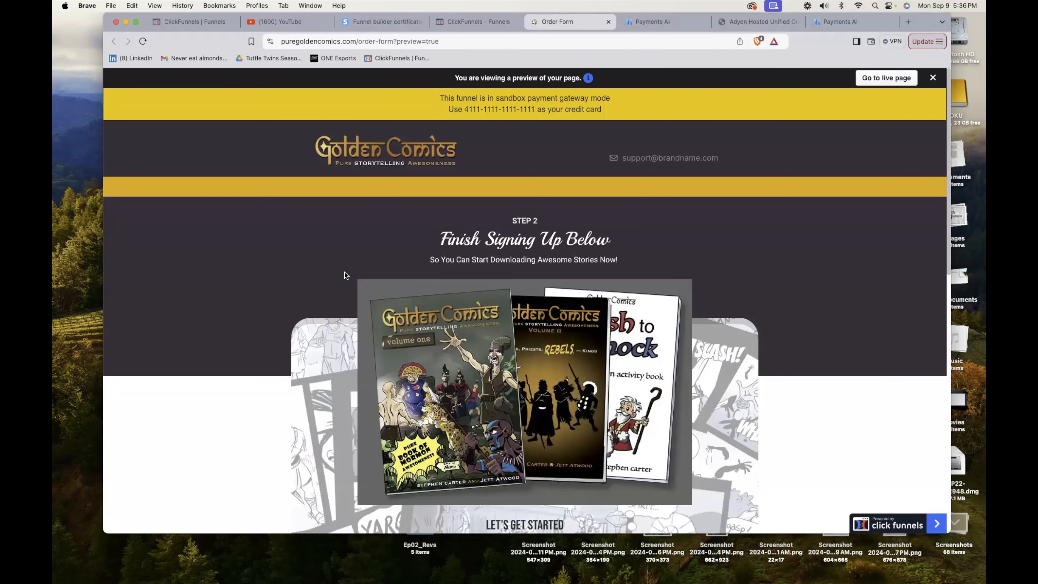
Fill in the checkout's contact information and shipping details with the customer's email, phone number, name and address.
scroll(306, 301, down, 3)
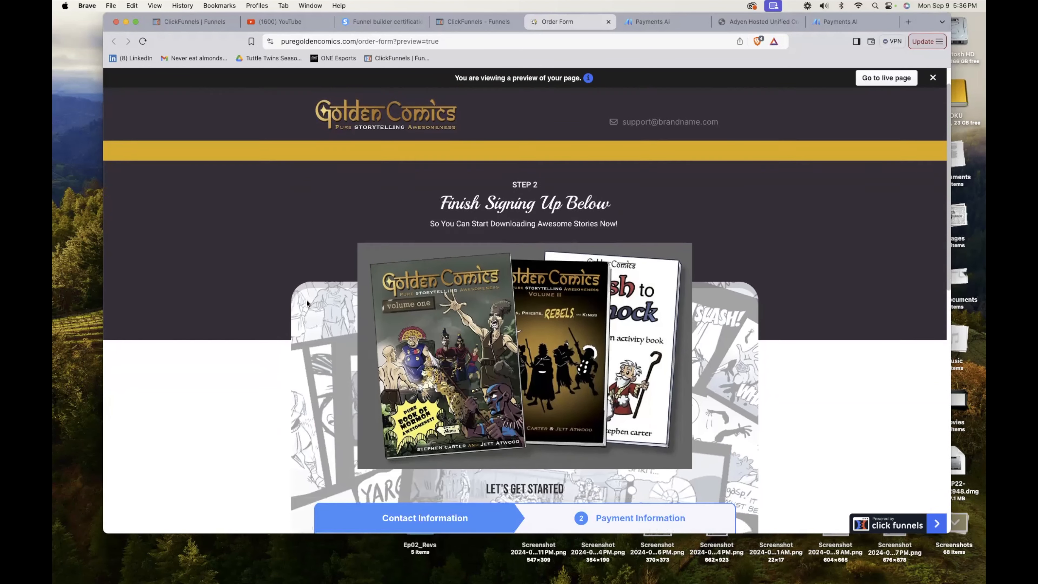
scroll(306, 301, down, 10)
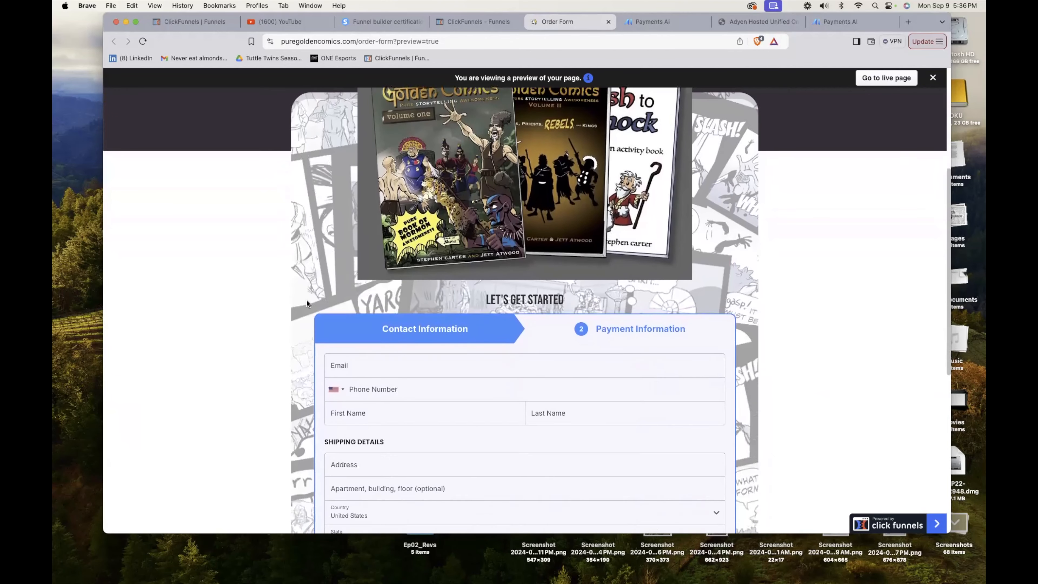
scroll(307, 303, down, 1)
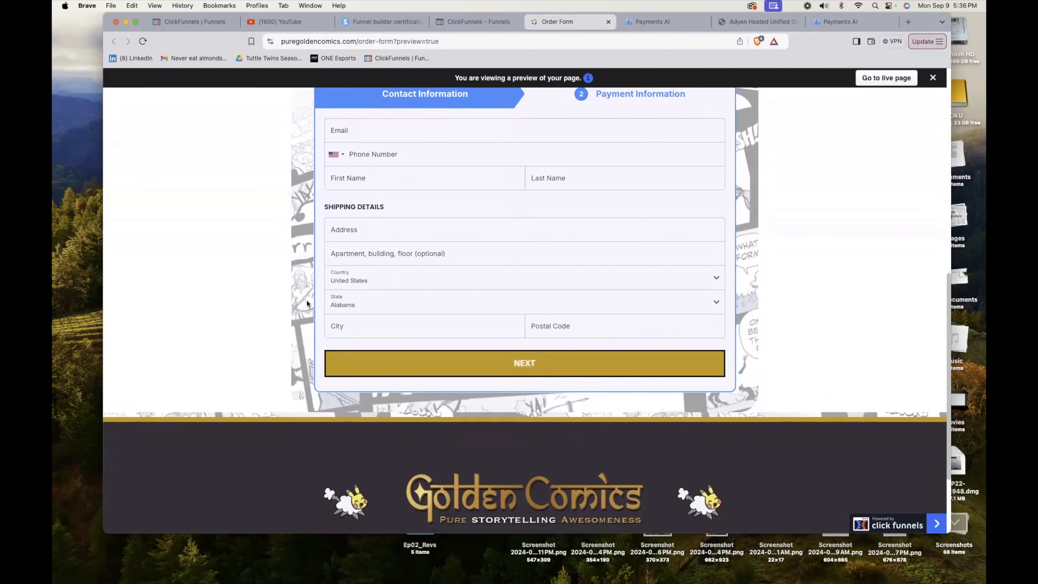
scroll(307, 302, down, 2)
scroll(306, 303, up, 4)
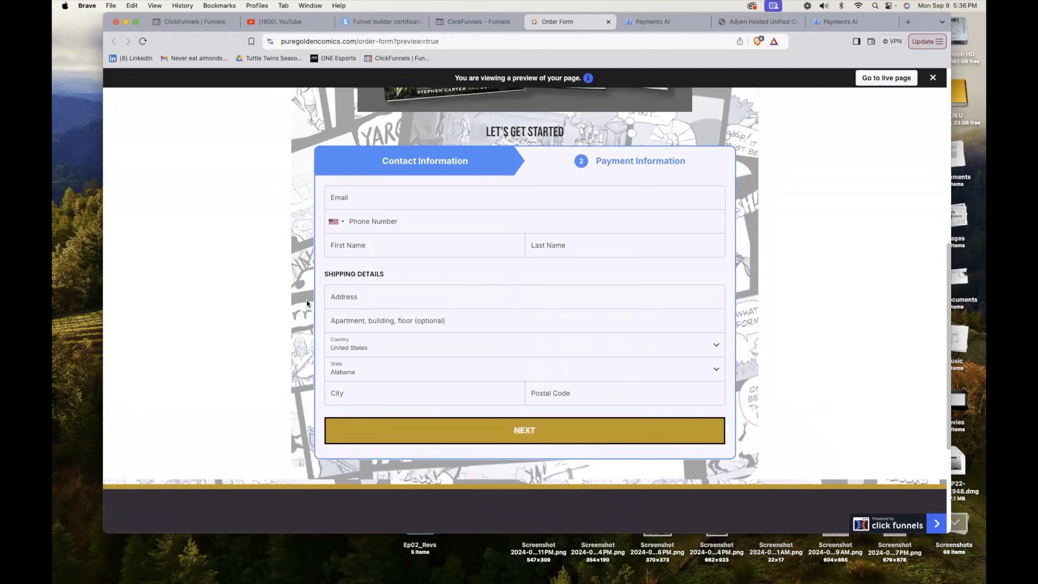
scroll(307, 303, up, 1)
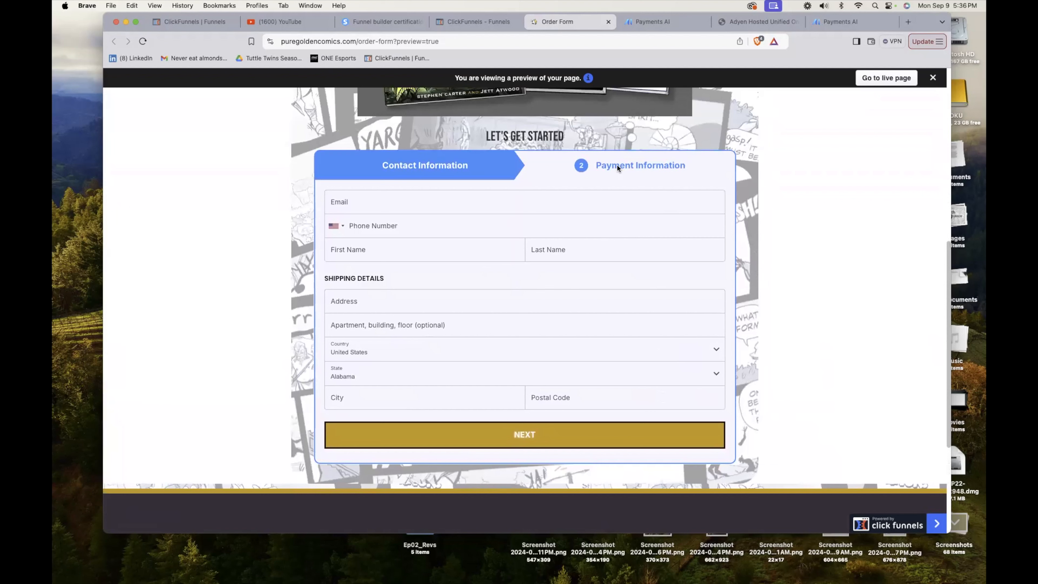
click(452, 200)
click(443, 229)
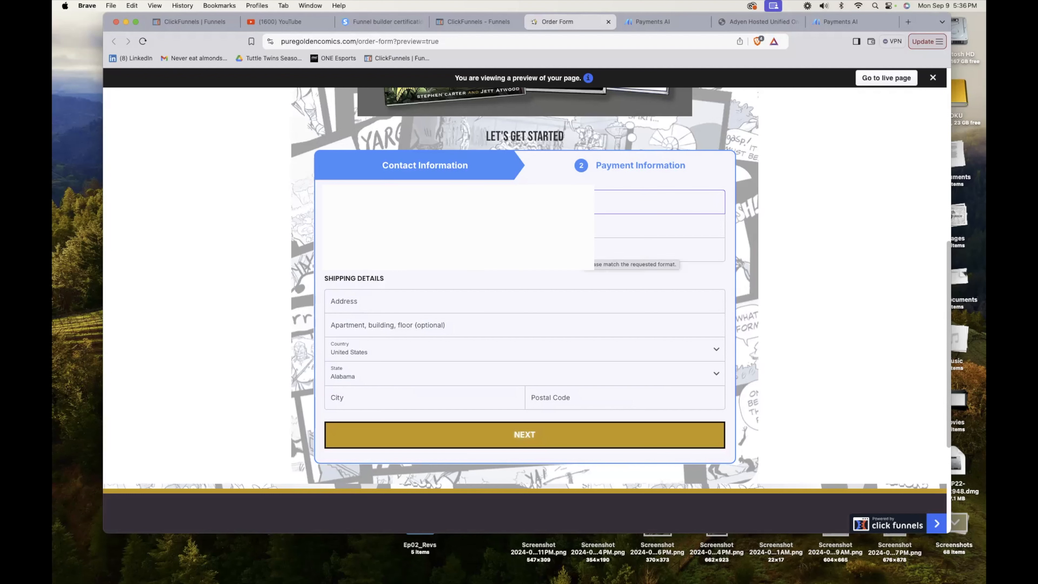
click(408, 303)
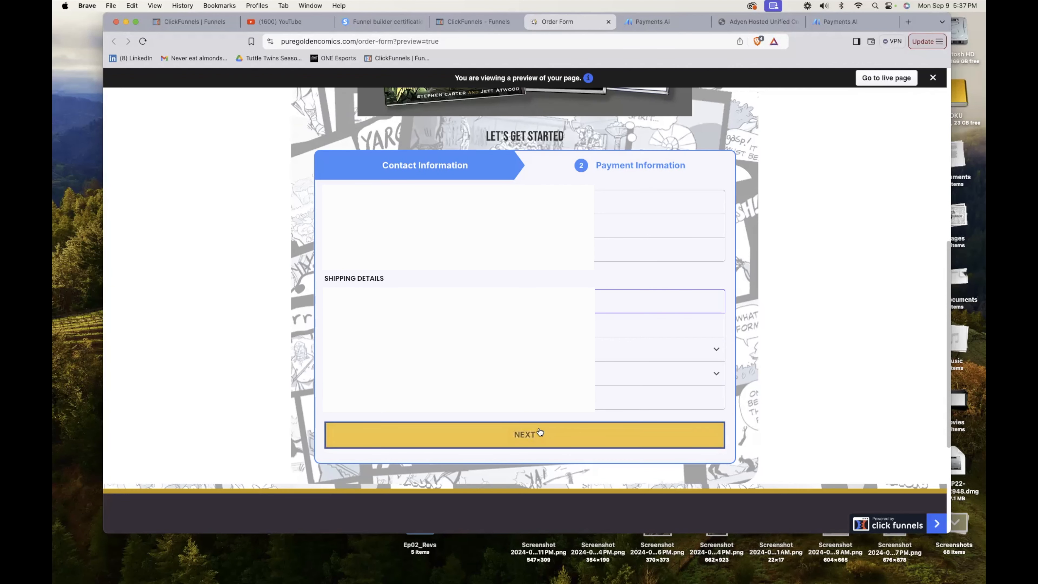
Continue to the payment step and add the "Please, Please Call me to the Bishopric" order bump to the order.
click(526, 435)
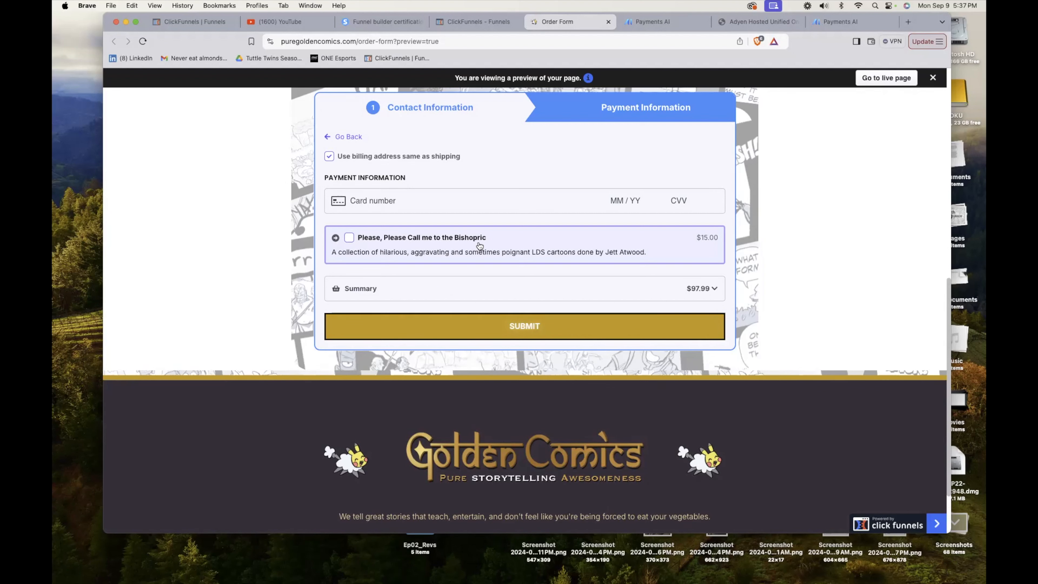
click(350, 238)
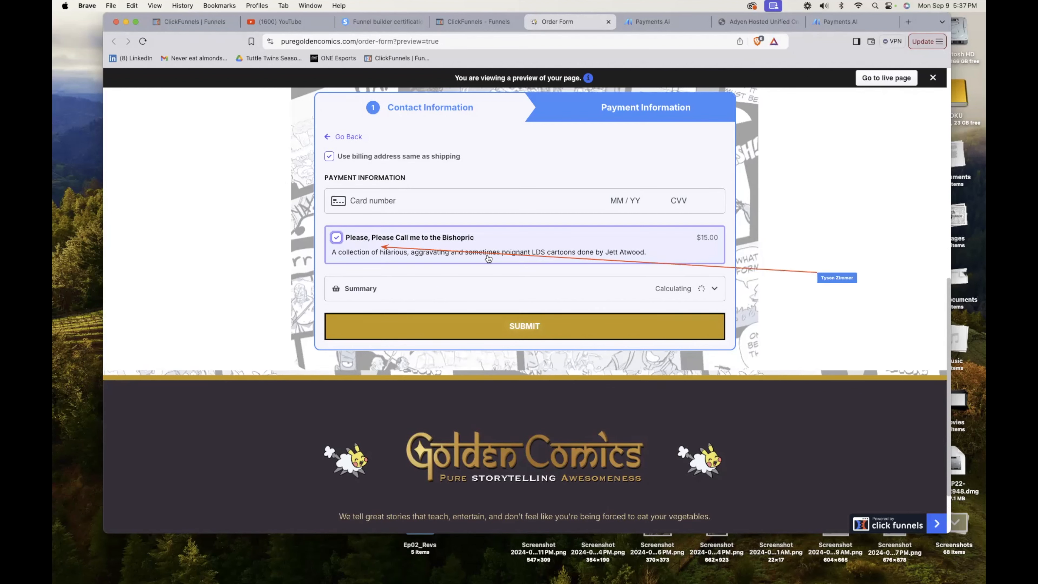